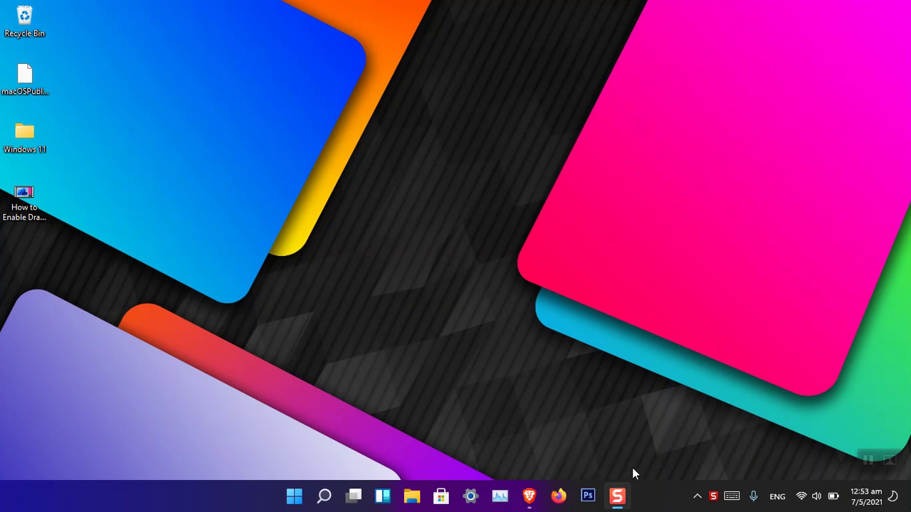
Step: Look over the Taskbar behaviors section in Windows taskbar settings, then close settings
right_click(666, 498)
left_click(687, 498)
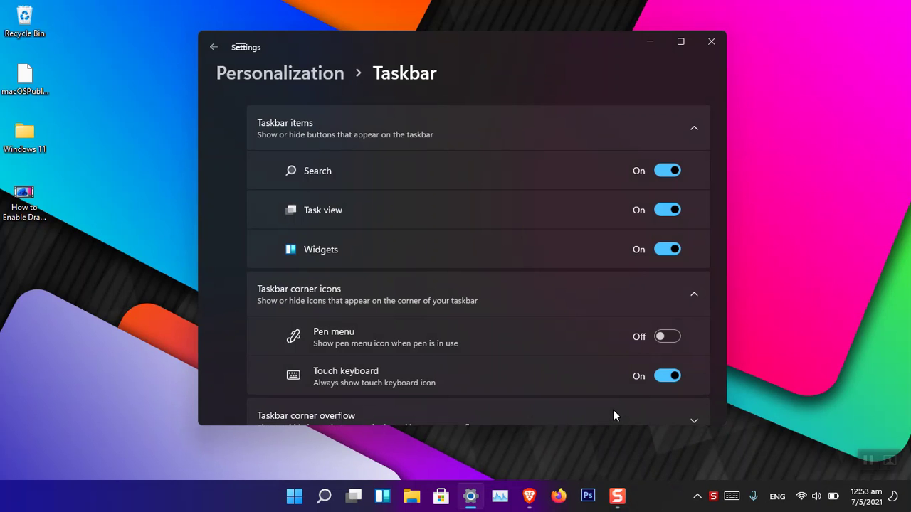
scroll(602, 320, "down", 3)
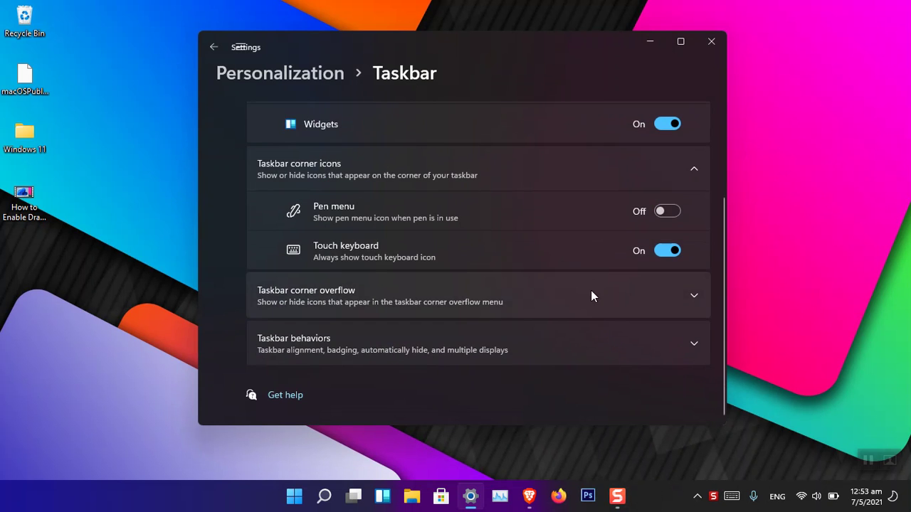
left_click(580, 332)
scroll(580, 332, "down", 3)
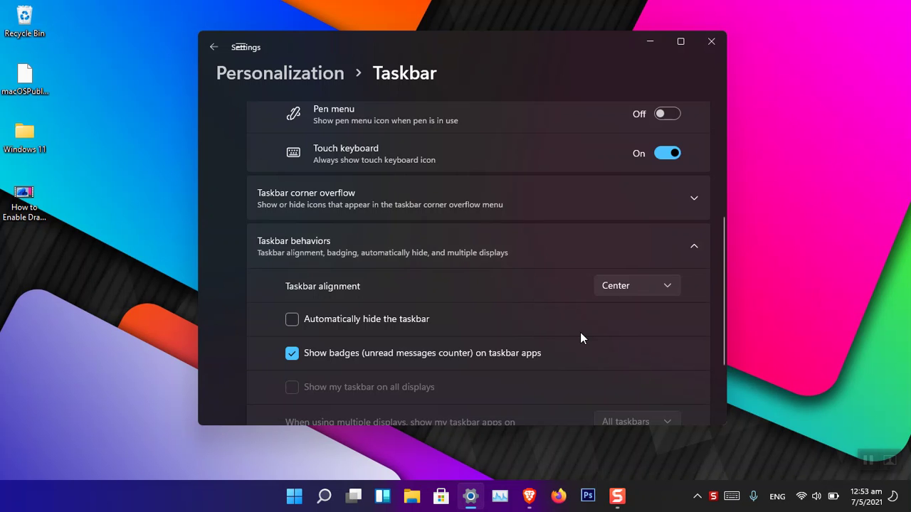
scroll(580, 332, "down", 3)
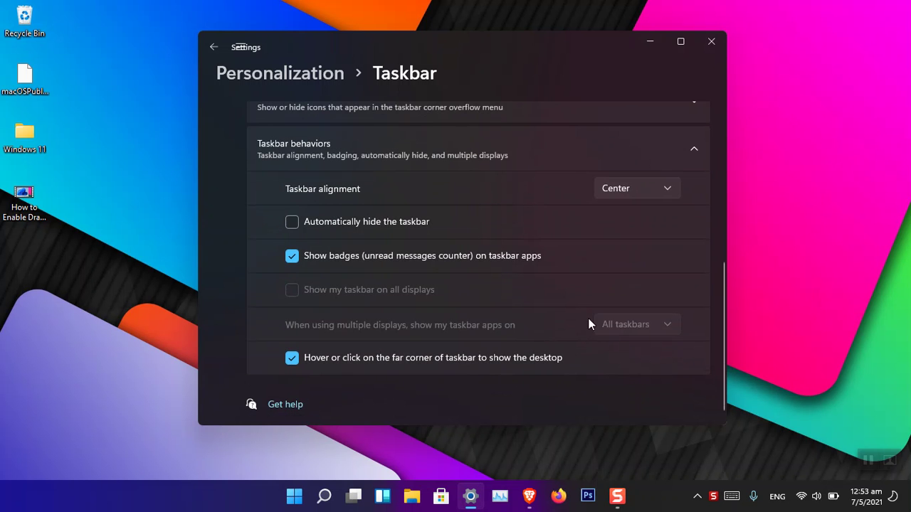
left_click(711, 41)
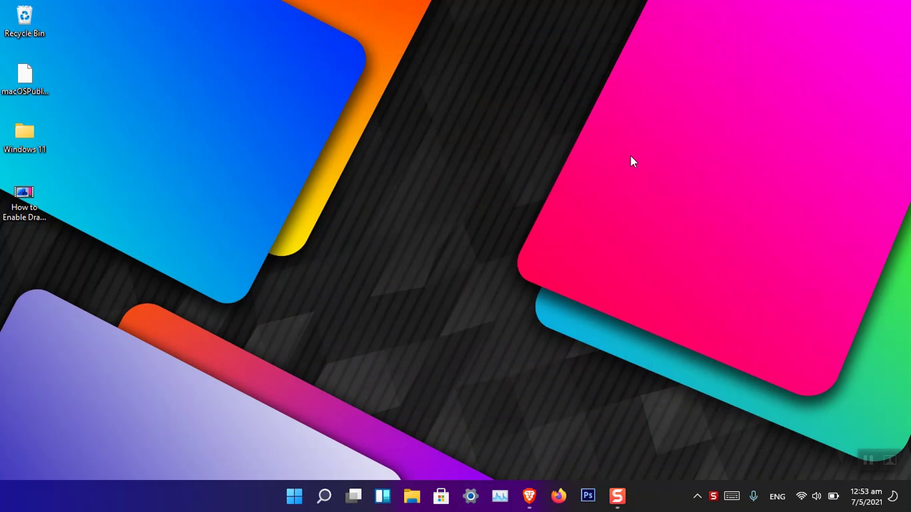
Step: Search taskbarx in Brave and open the TaskbarX GitHub result in its own tab
left_click(528, 496)
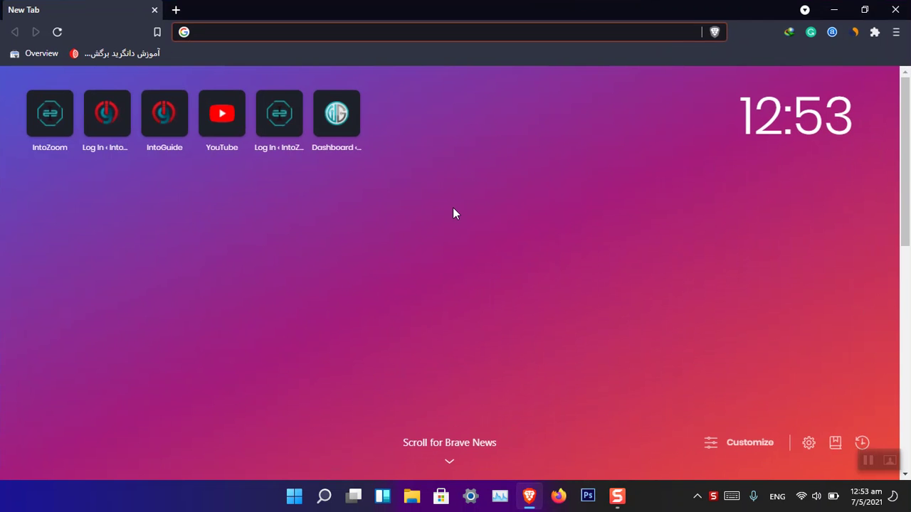
type("taskbarx")
key("Return")
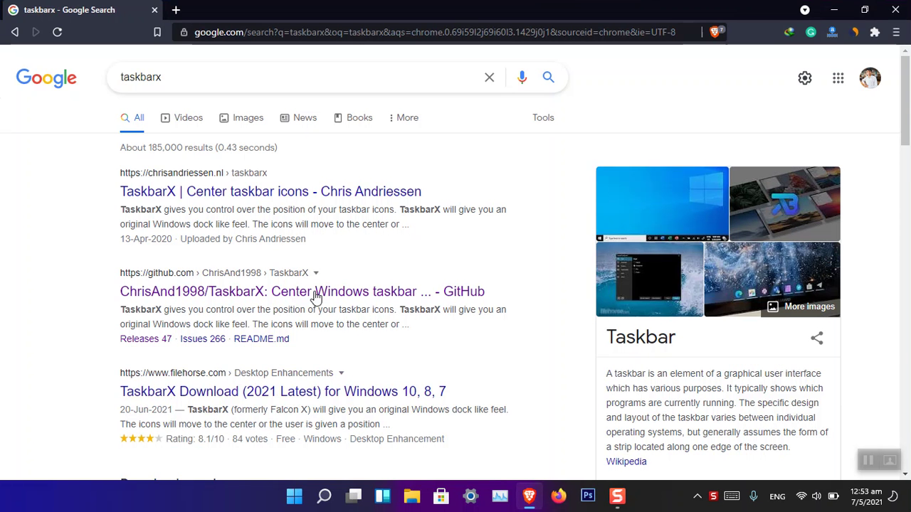
middle_click(307, 298)
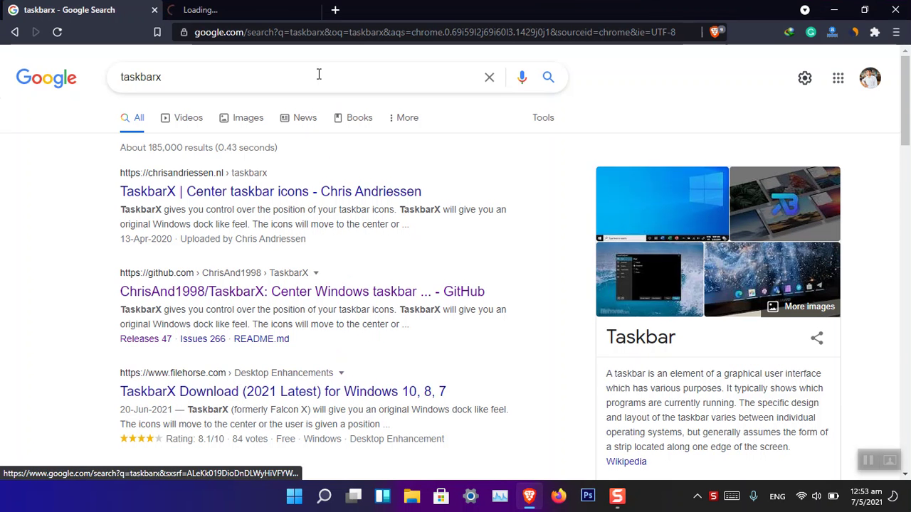
left_click(249, 10)
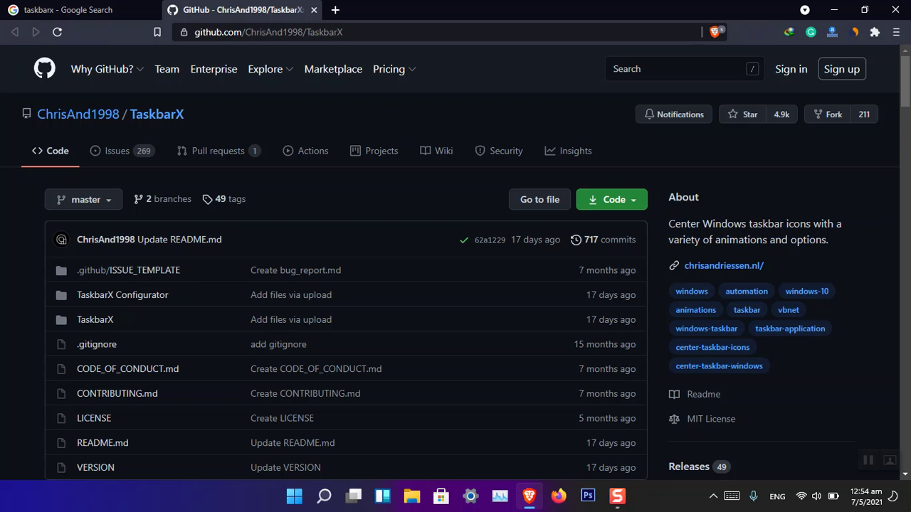
Step: Review the ChrisAnd1998/TaskbarX repository page, switching between it and the search results
scroll(574, 219, "down", 3)
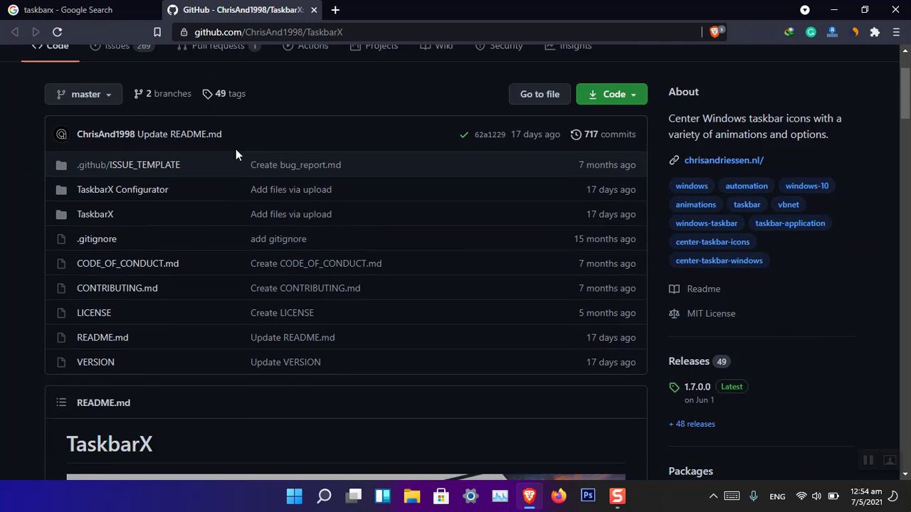
scroll(236, 149, "up", 3)
left_click(71, 10)
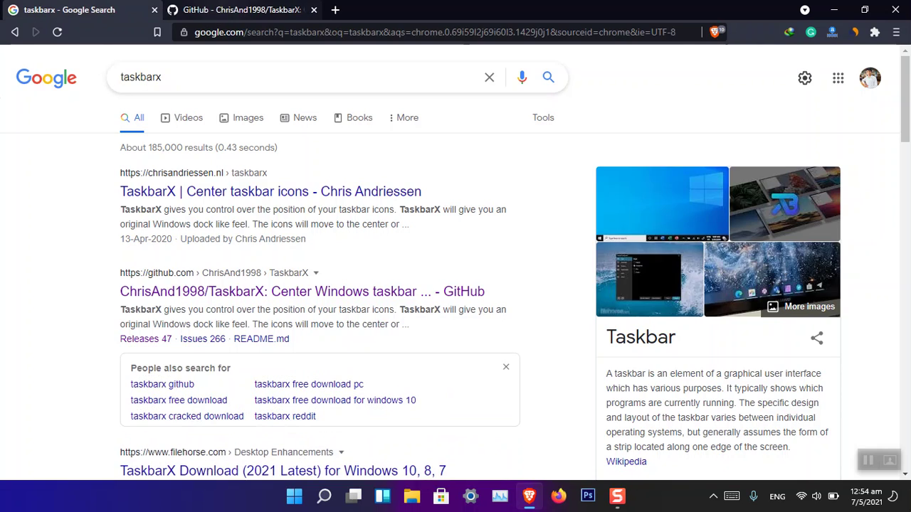
left_click(228, 10)
left_click(90, 15)
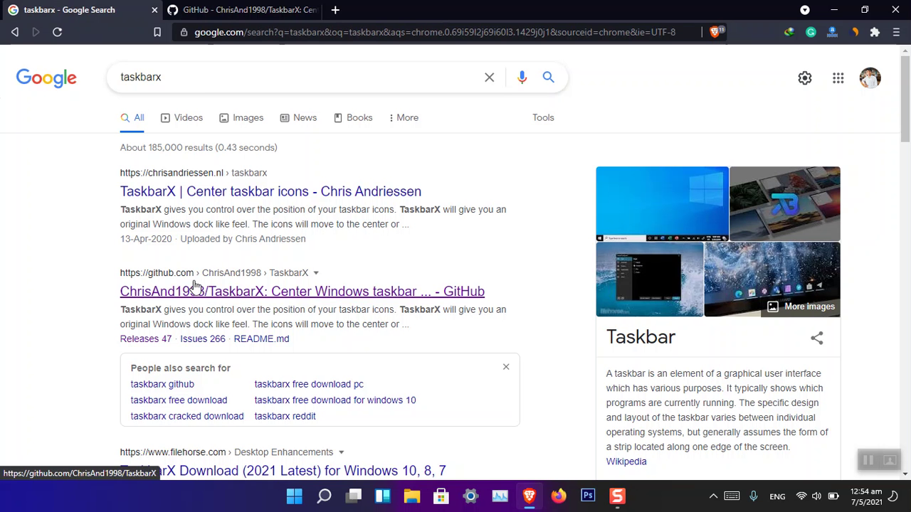
left_click(238, 10)
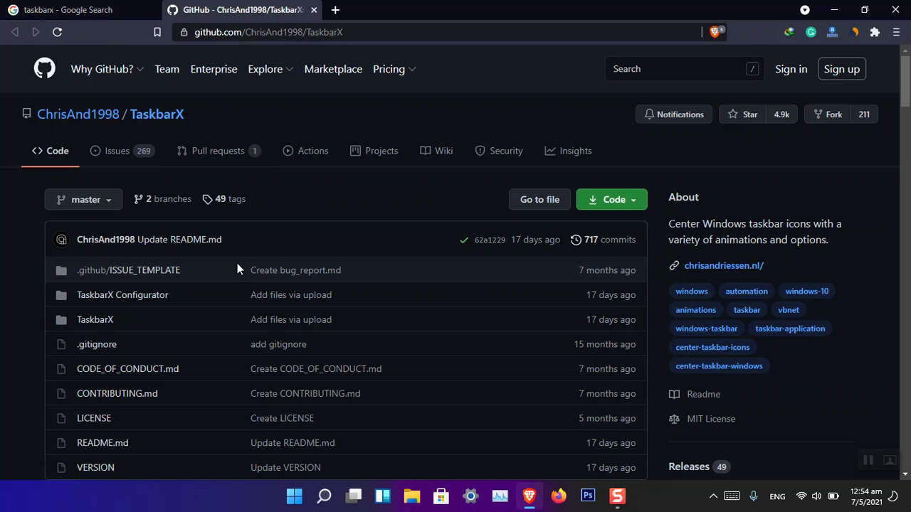
scroll(549, 283, "down", 2)
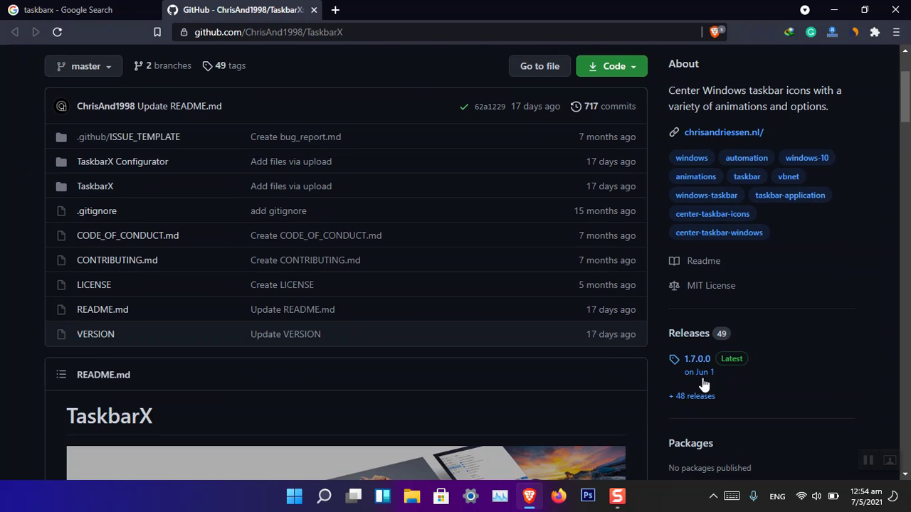
Step: Download Release.zip from the TaskbarX 1.7.1.0 release page using IDM
left_click(700, 402)
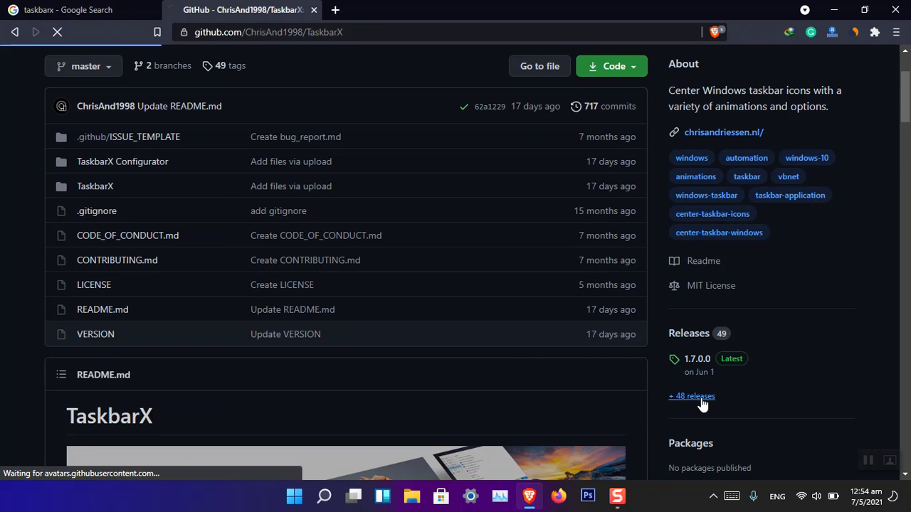
scroll(361, 192, "down", 2)
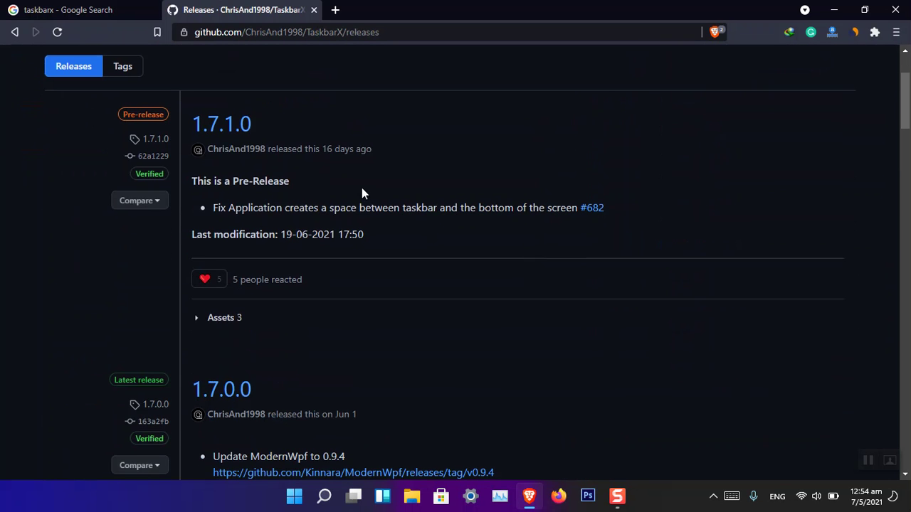
left_click(239, 129)
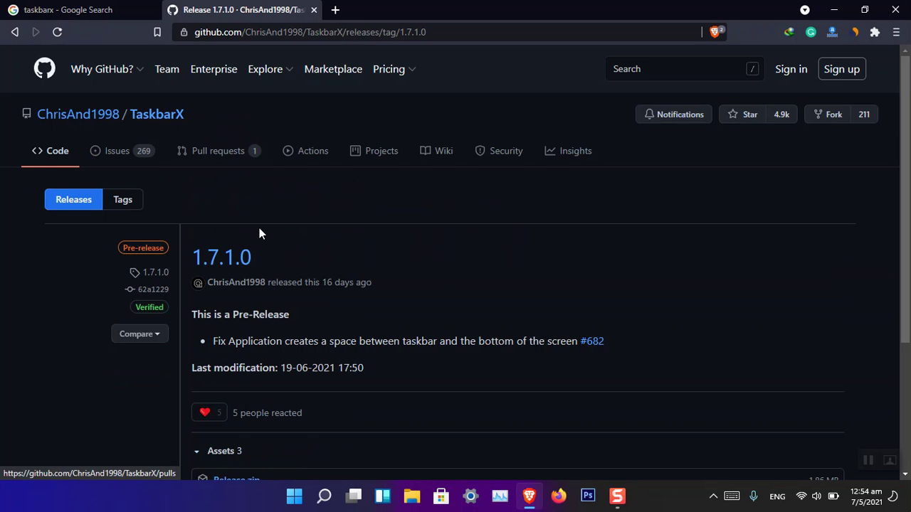
scroll(275, 263, "down", 2)
left_click(238, 350)
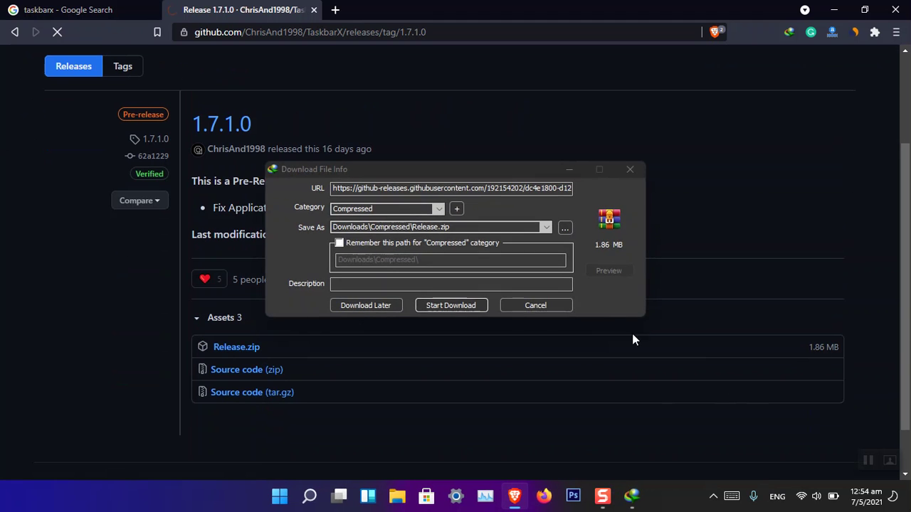
left_click(451, 305)
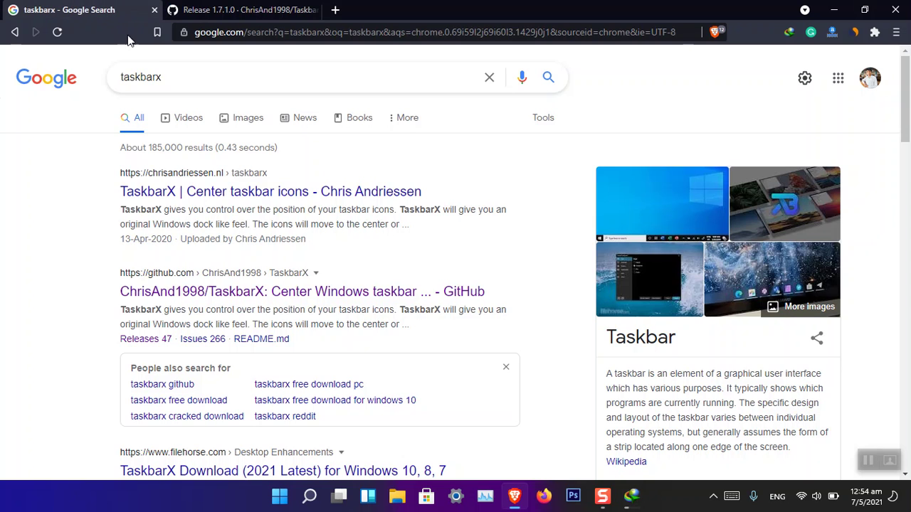
Step: Back on the search results, append 'i' to the taskbarx query and search again
left_click(68, 9)
left_click(174, 76)
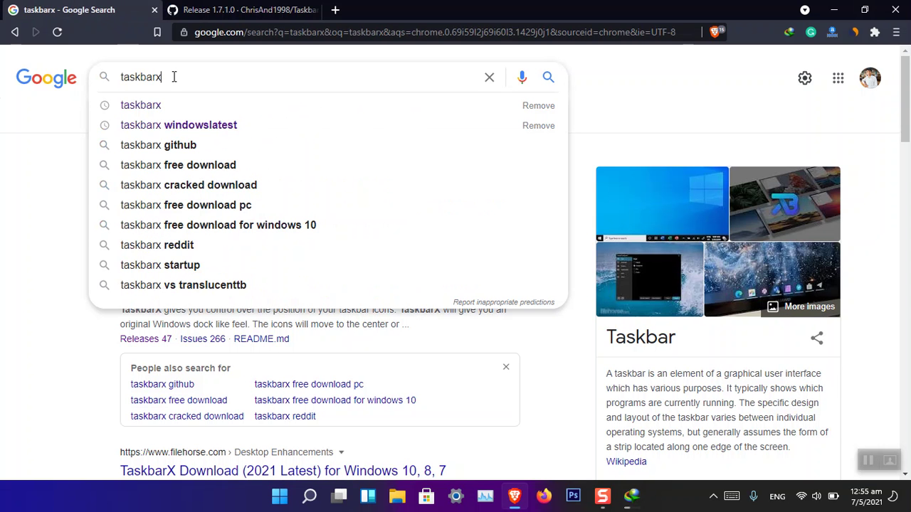
type("i")
key("Return")
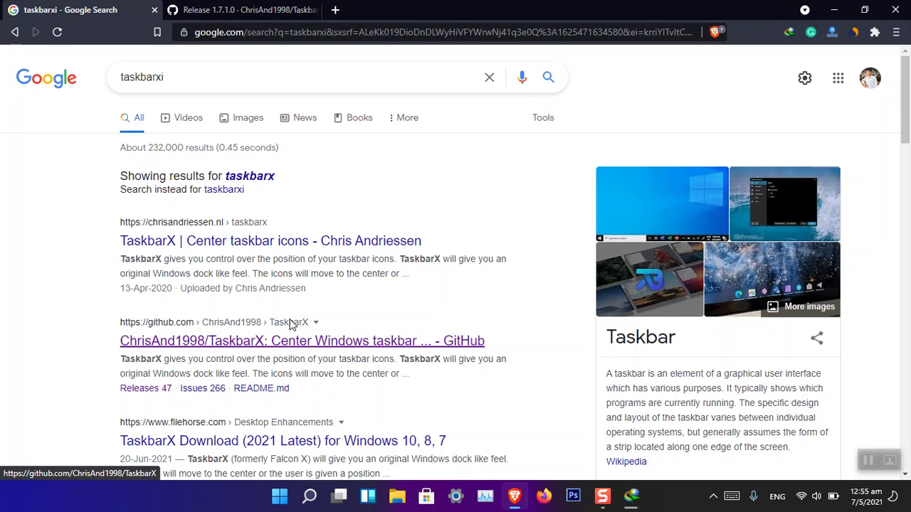
left_click(834, 10)
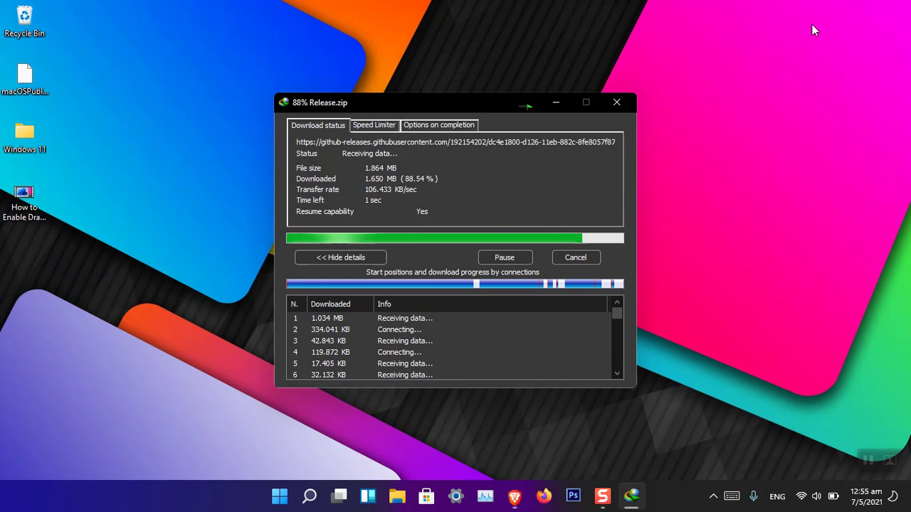
left_click(515, 496)
Step: Open the Beebom taskbar customization article from the address bar suggestions
left_click(229, 40)
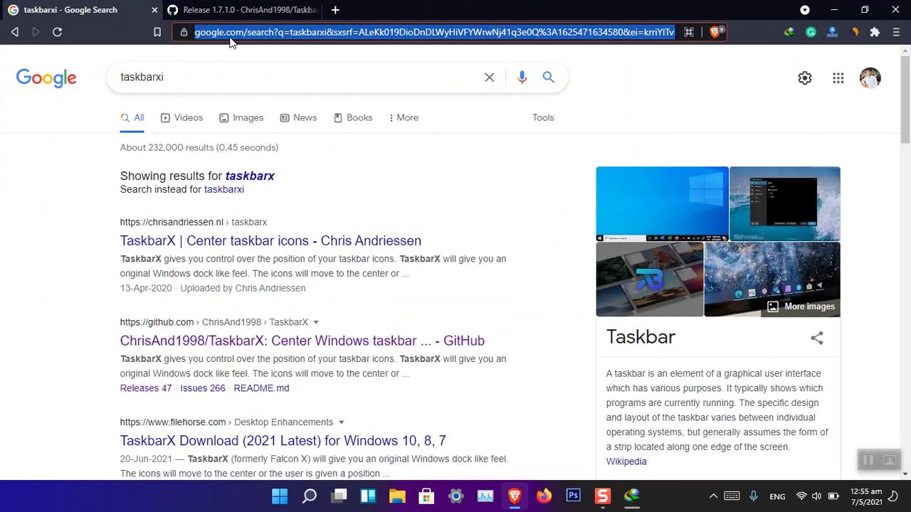
type("b")
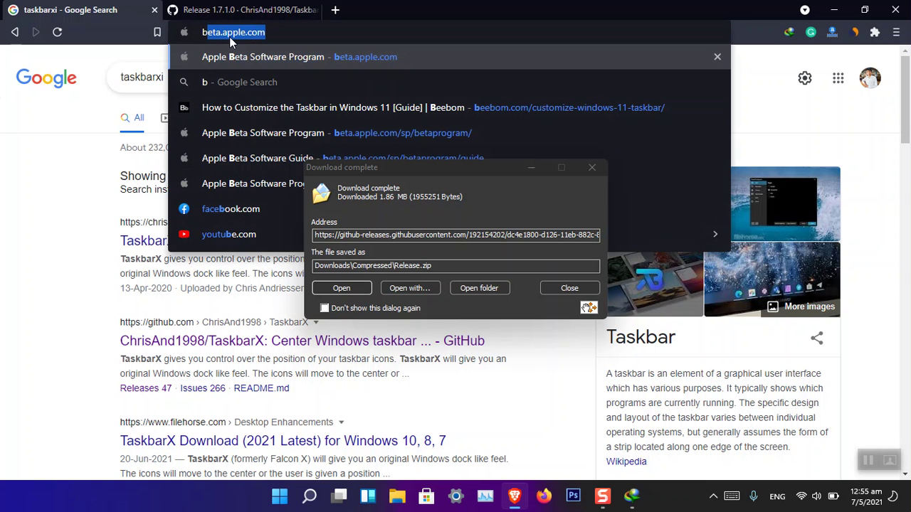
key("Down")
key("Down")
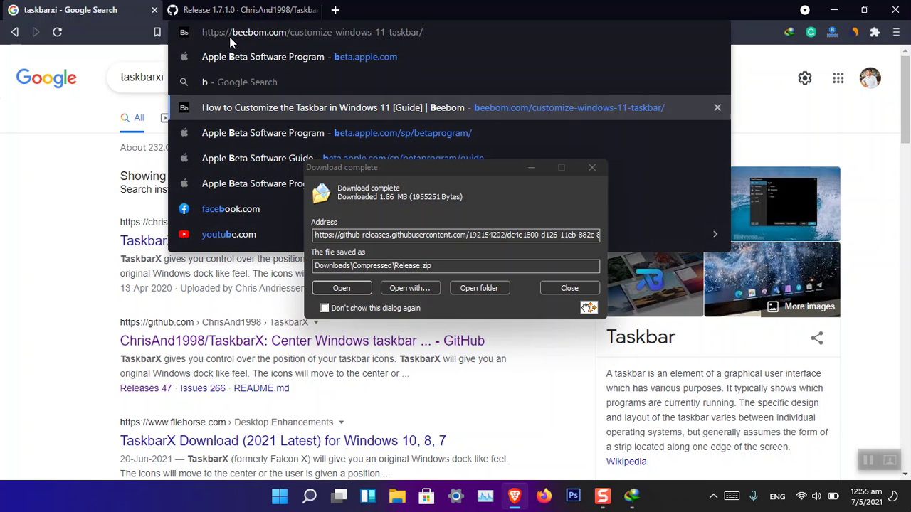
key("Return")
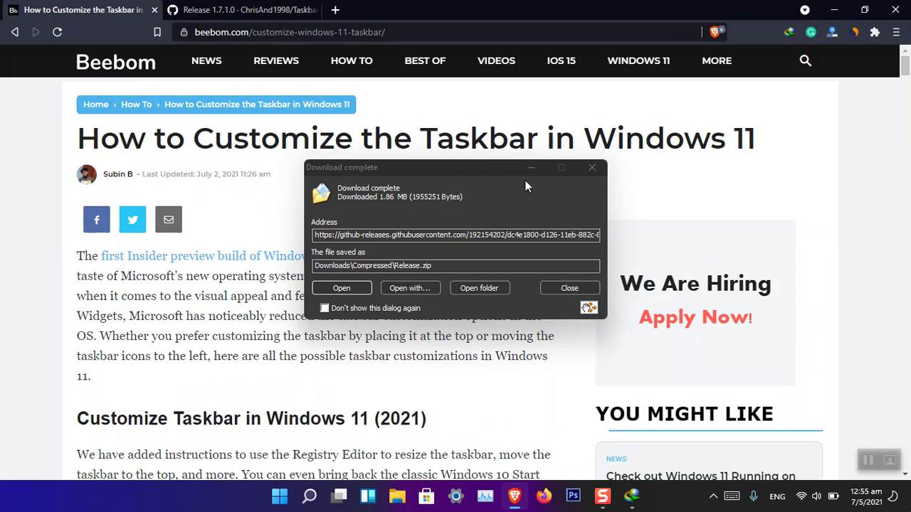
Step: Dismiss the download complete notice and scroll to the 'from GitHub' link in step 1
left_click(525, 167)
key("Escape")
scroll(334, 179, "down", 5)
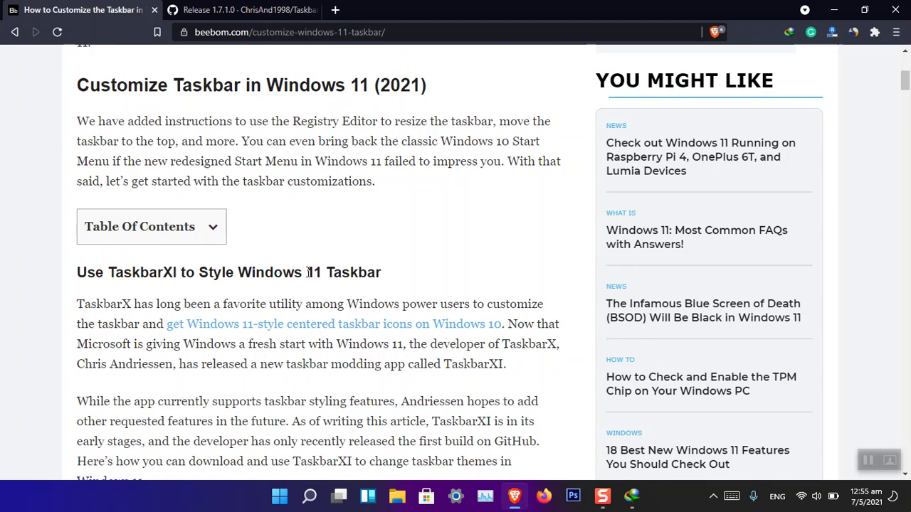
scroll(309, 273, "down", 4)
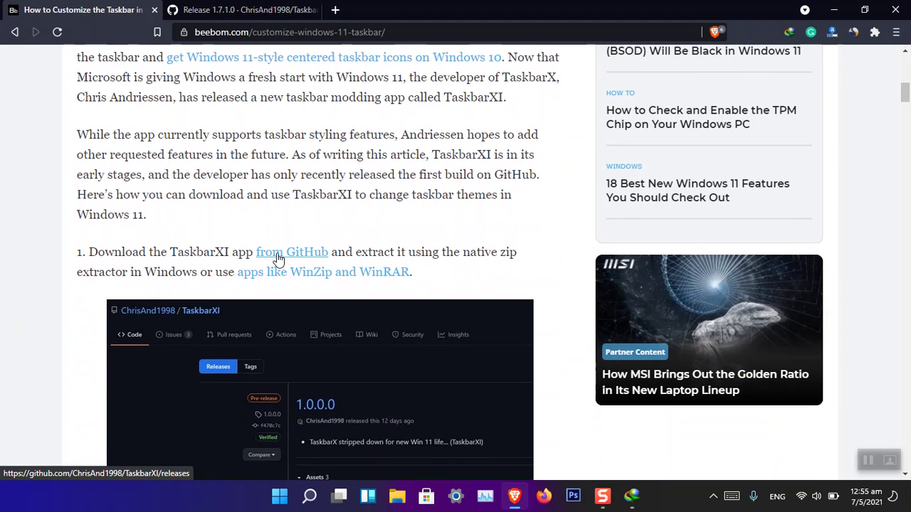
right_click(277, 256)
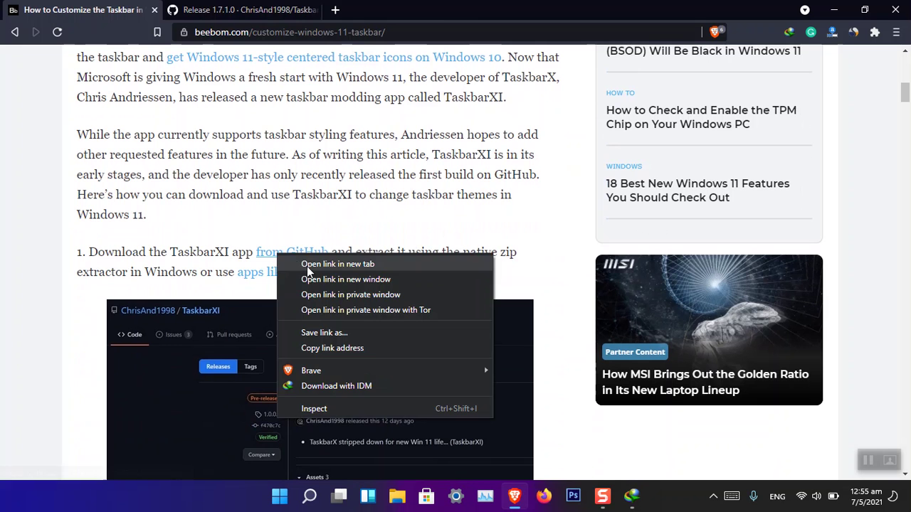
Step: Open the TaskbarXI GitHub releases in a new tab and view the 1.0.0.0 release
left_click(306, 264)
left_click_drag(170, 252, 249, 249)
key("ctrl+Tab")
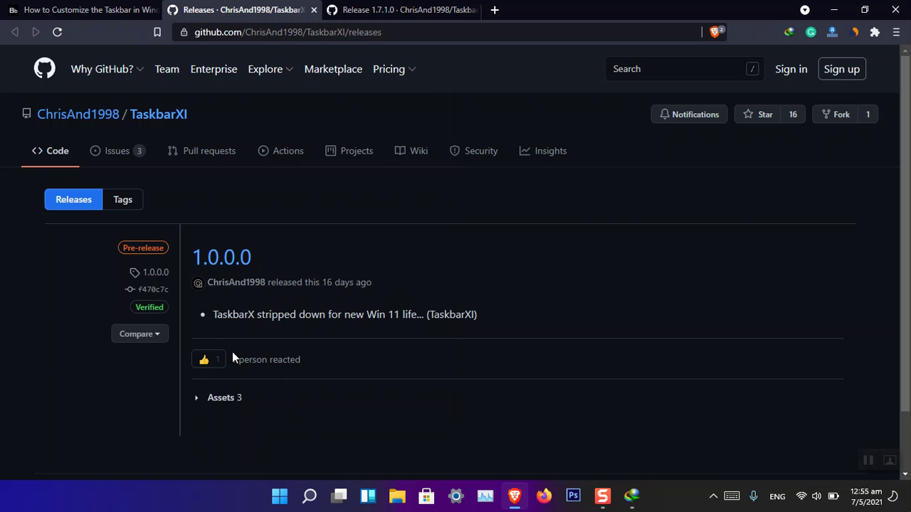
left_click(224, 257)
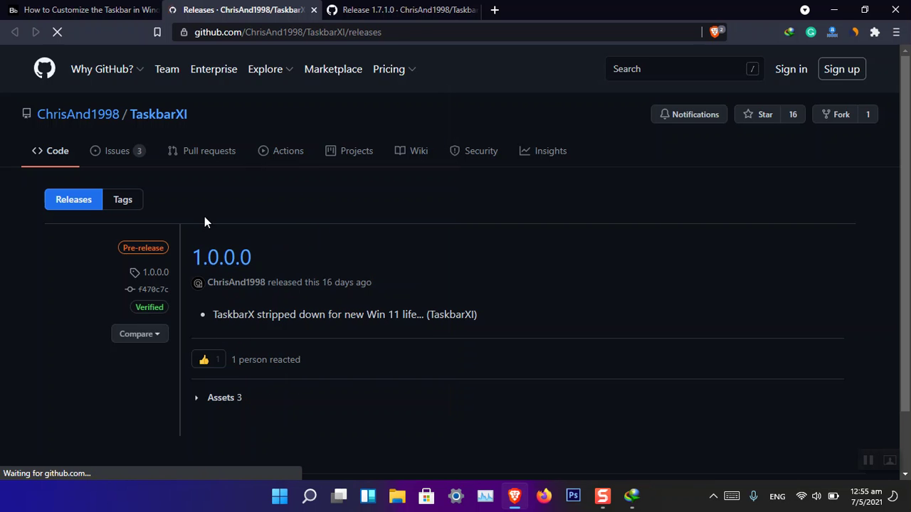
scroll(230, 213, "down", 2)
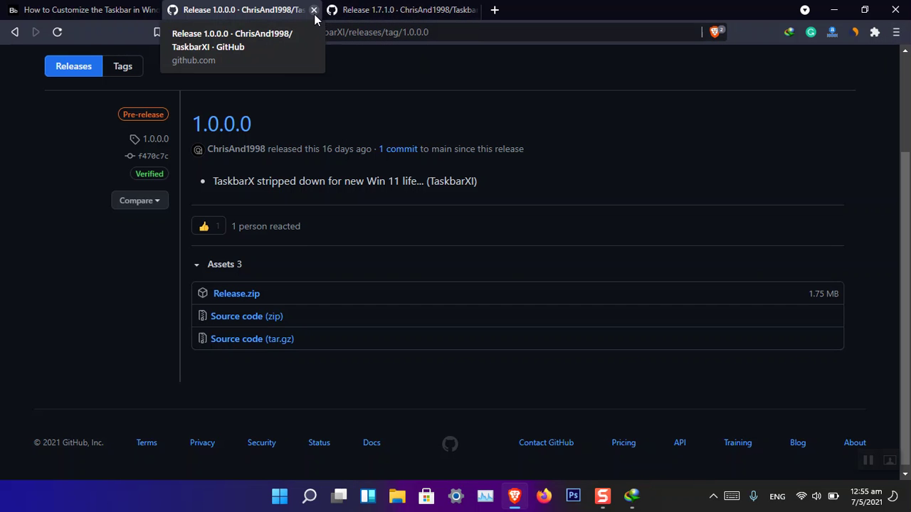
Step: Skim the rest of the Beebom article, then close its tab and the browser
left_click(92, 10)
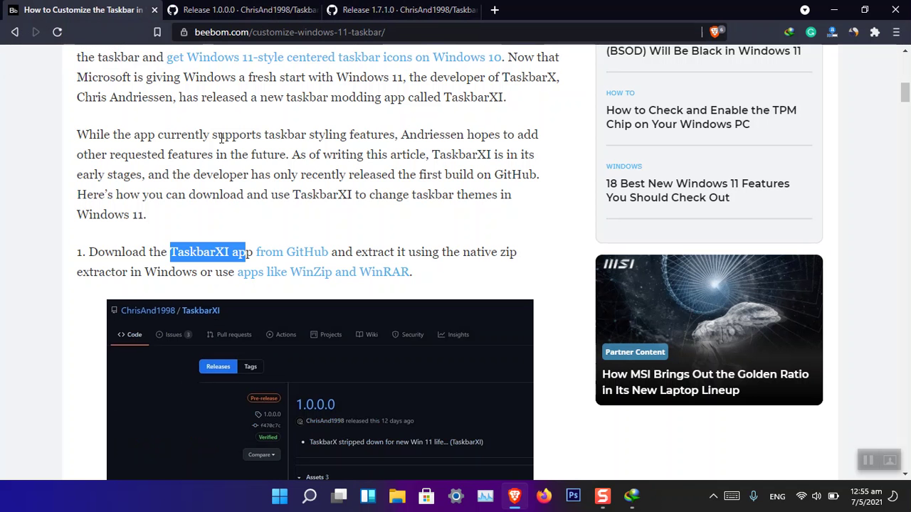
scroll(301, 228, "down", 1)
scroll(300, 227, "down", 3)
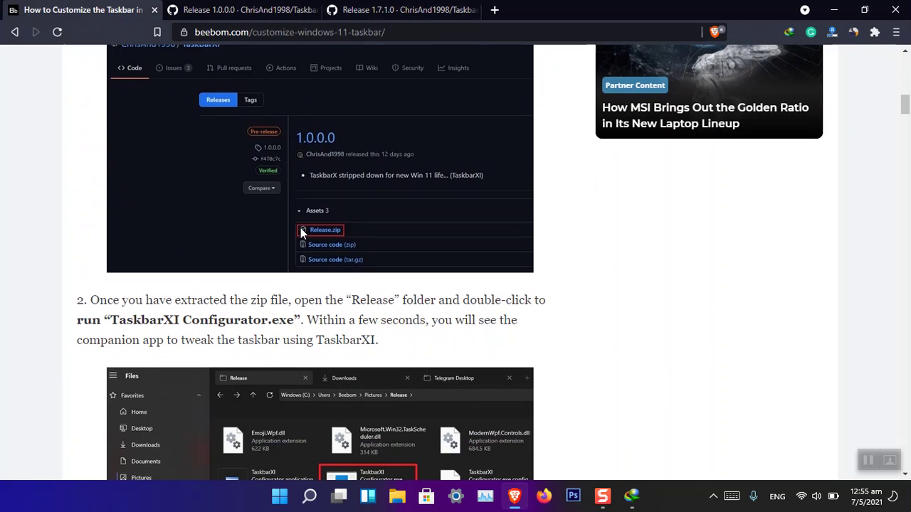
scroll(301, 230, "down", 2)
scroll(301, 229, "down", 4)
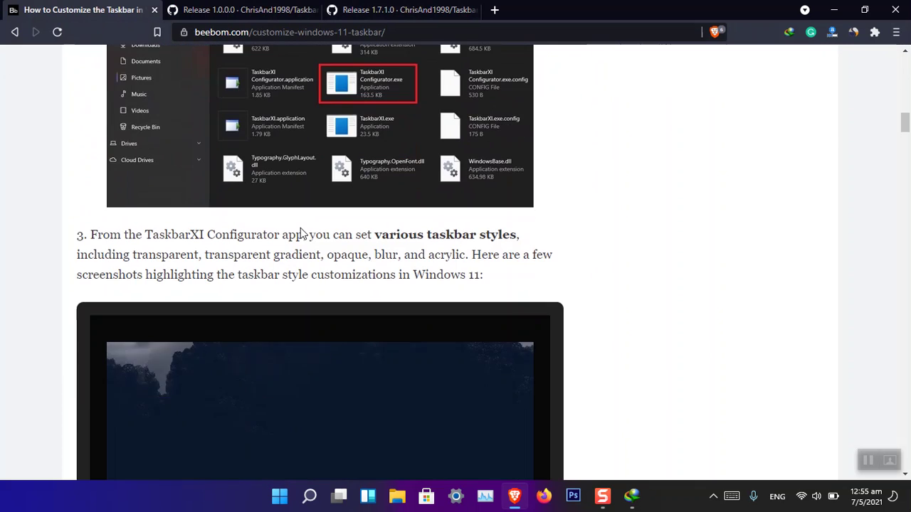
scroll(300, 227, "down", 4)
scroll(296, 218, "up", 3)
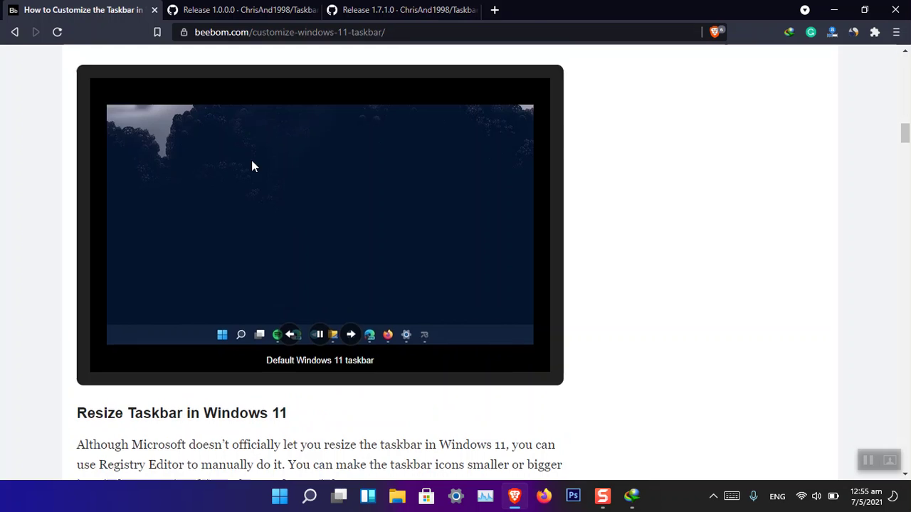
left_click(153, 11)
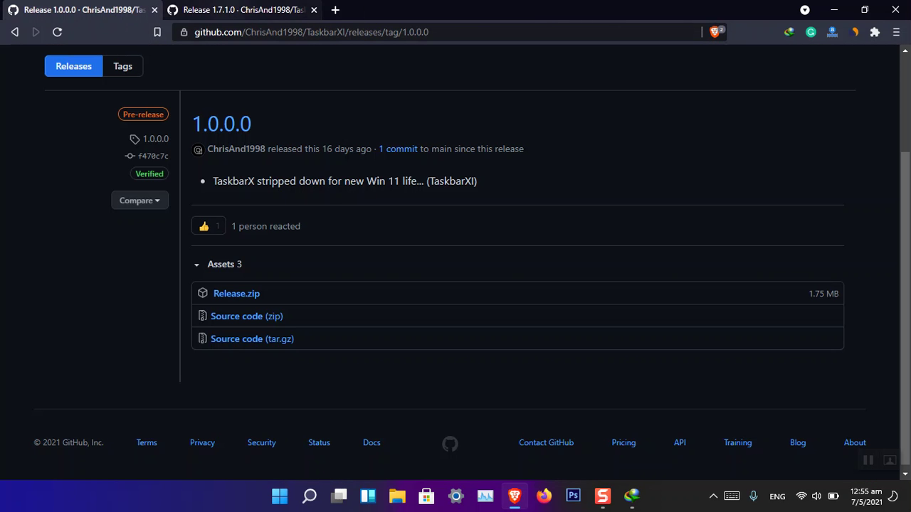
left_click(895, 9)
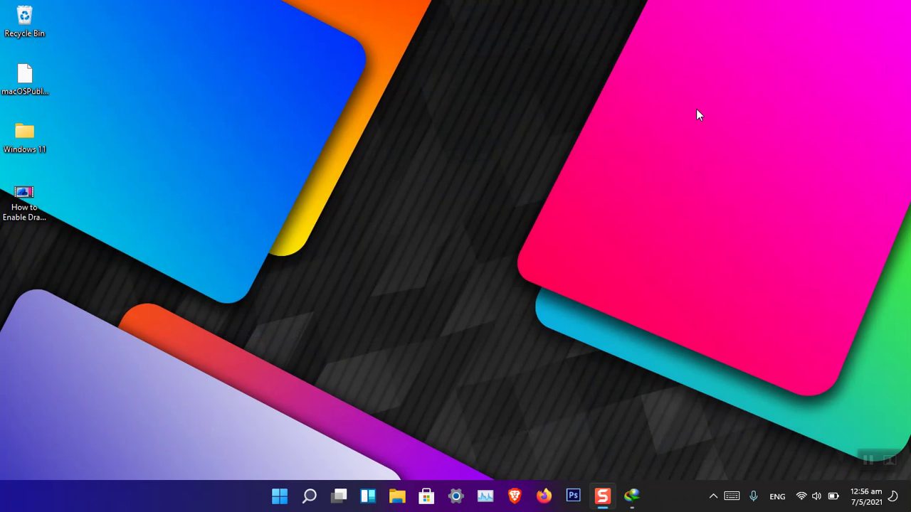
Step: Open the downloaded Release.zip in WinRAR and extract it into a new desktop folder named Taskbarx
left_click(632, 496)
left_click(355, 286)
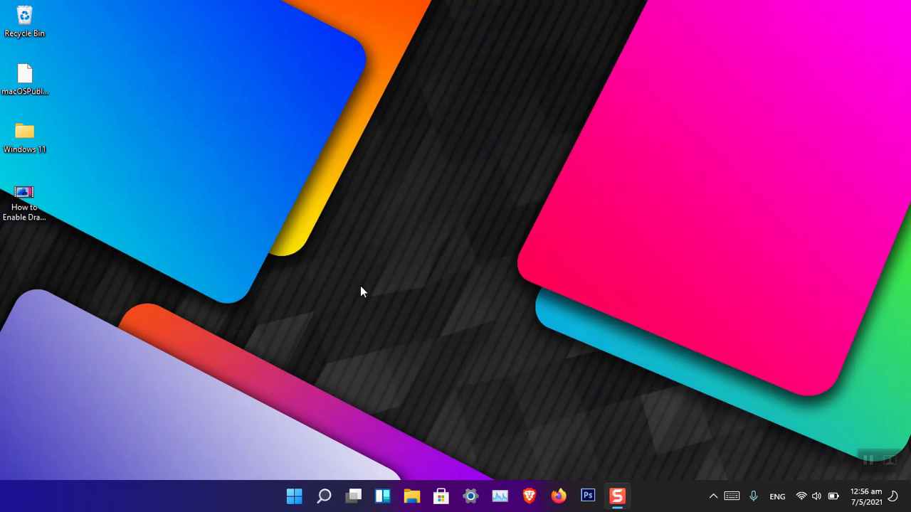
left_click(282, 151)
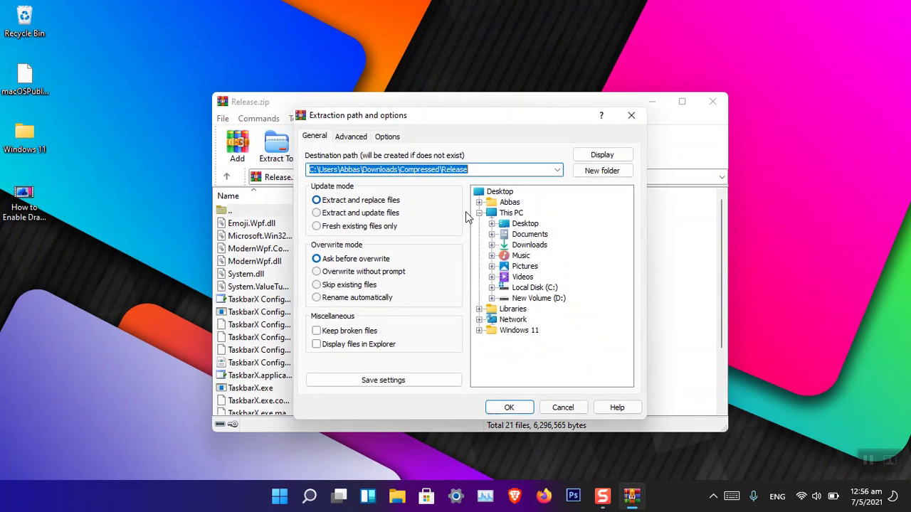
left_click(500, 192)
left_click(596, 171)
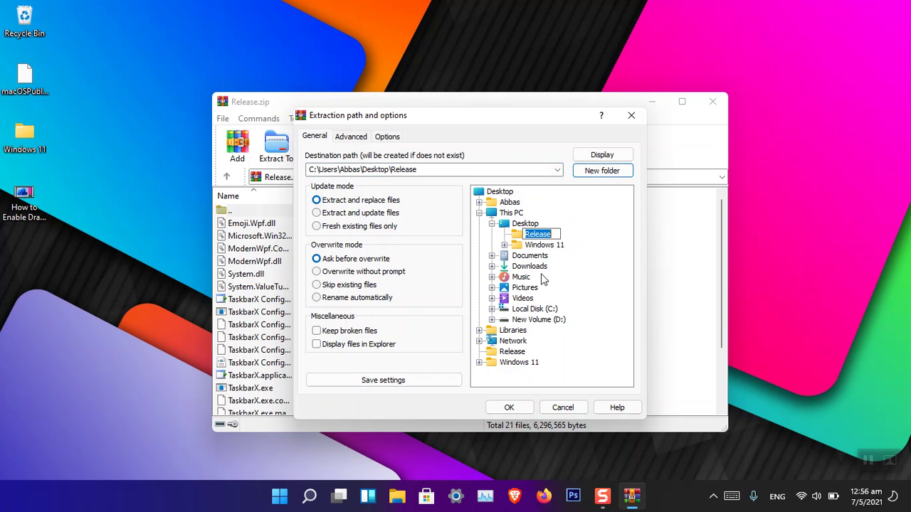
type("Task")
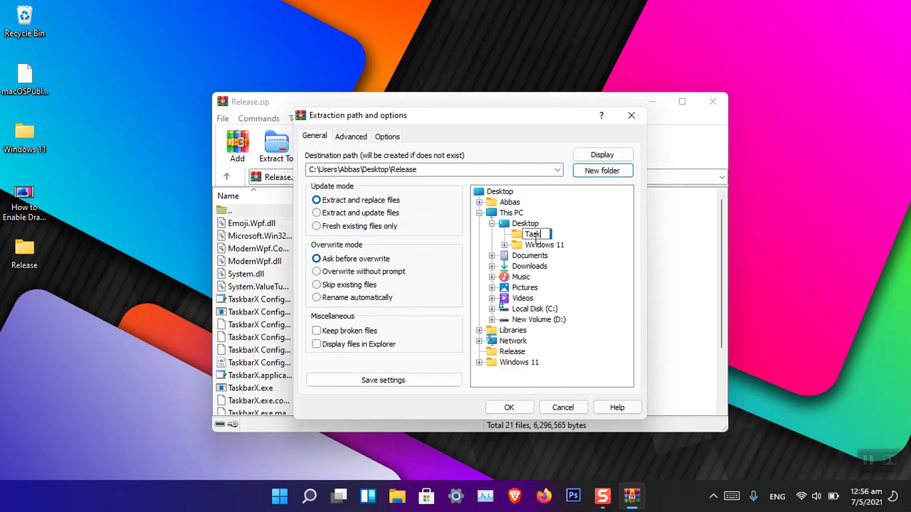
type("barx")
key("Return")
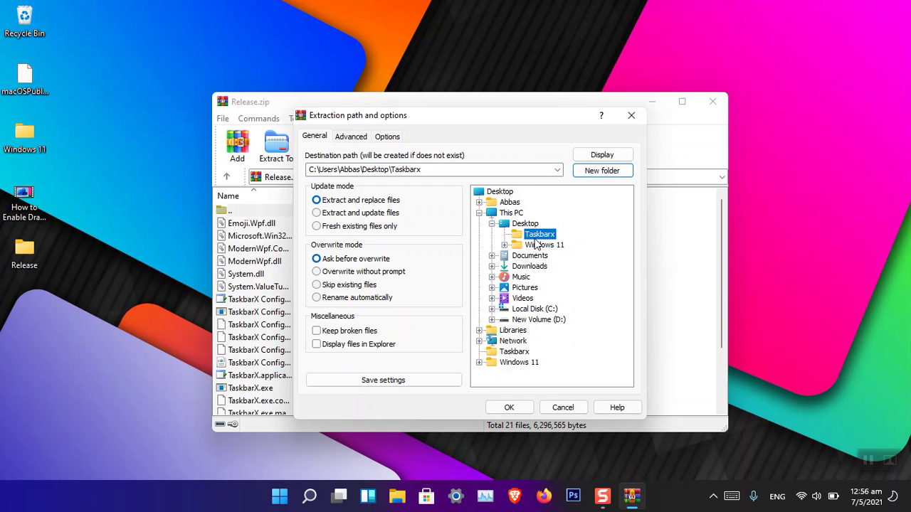
left_click(509, 407)
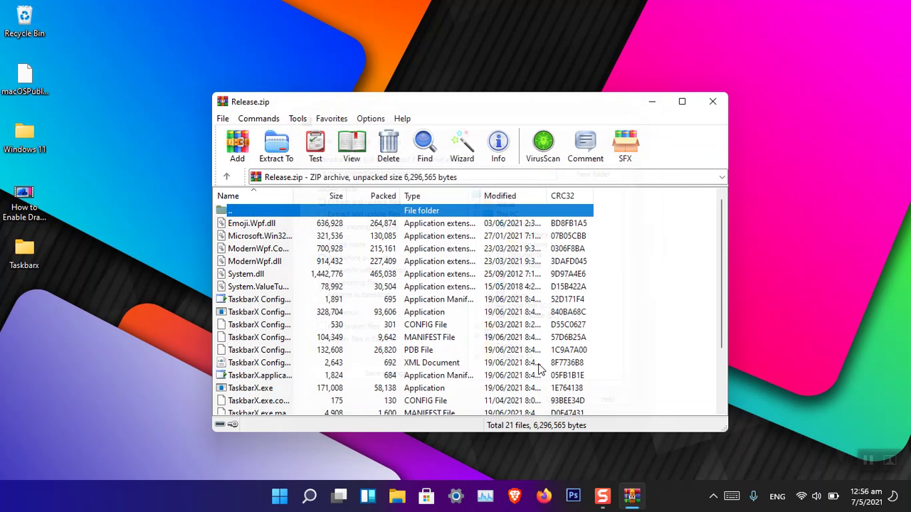
Step: Close WinRAR and open the Taskbarx folder from the desktop in File Explorer
left_click(713, 101)
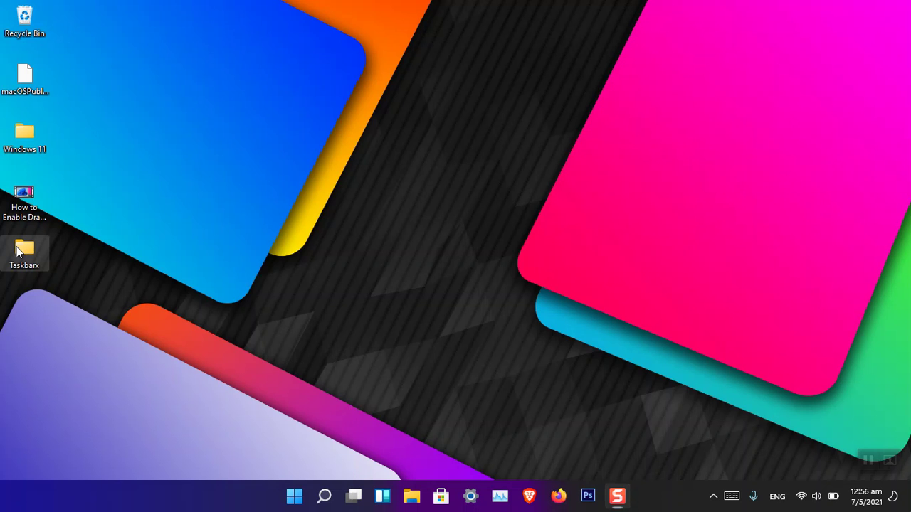
double_click(19, 250)
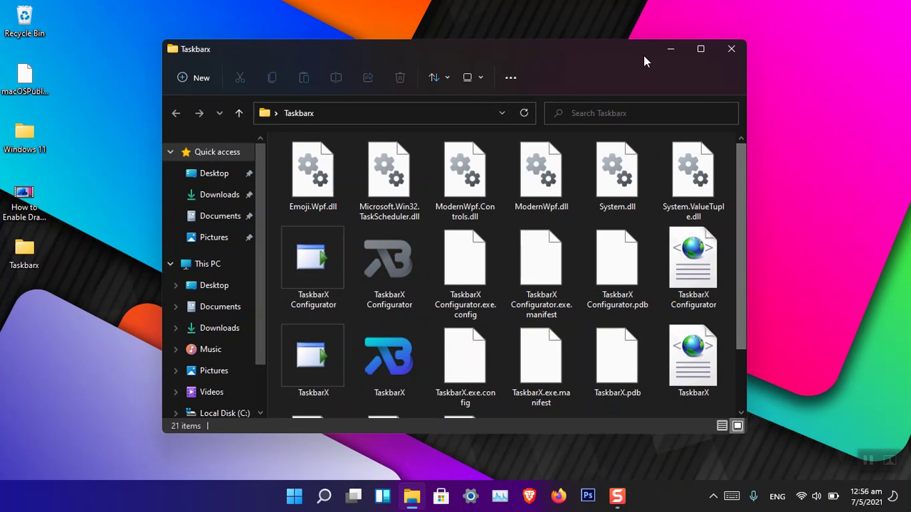
left_click_drag(616, 43, 614, 16)
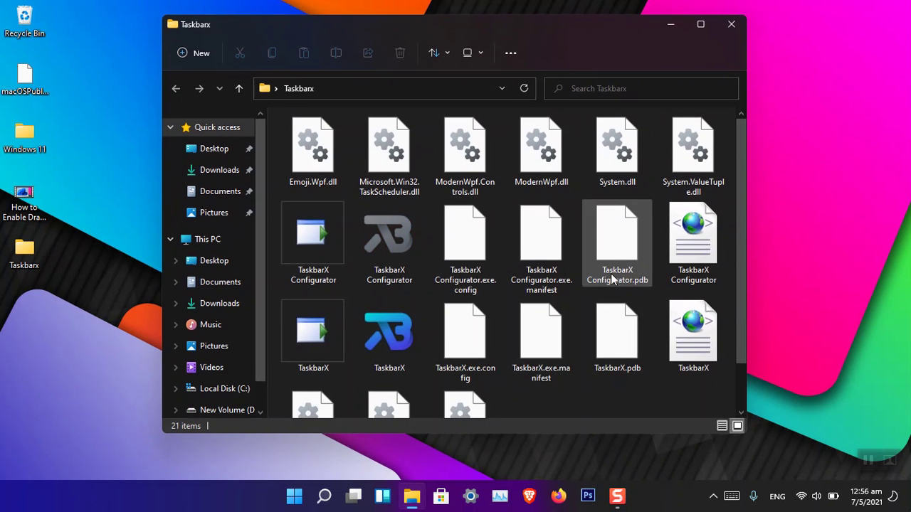
scroll(613, 280, "down", 1)
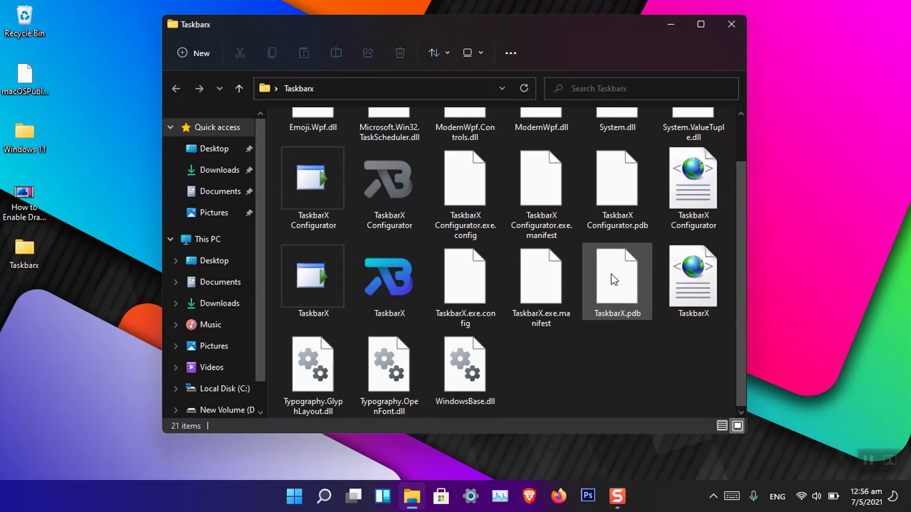
Step: Confirm TaskbarX is an .exe in its Properties, then launch TaskbarX Configurator
right_click(382, 280)
left_click(436, 228)
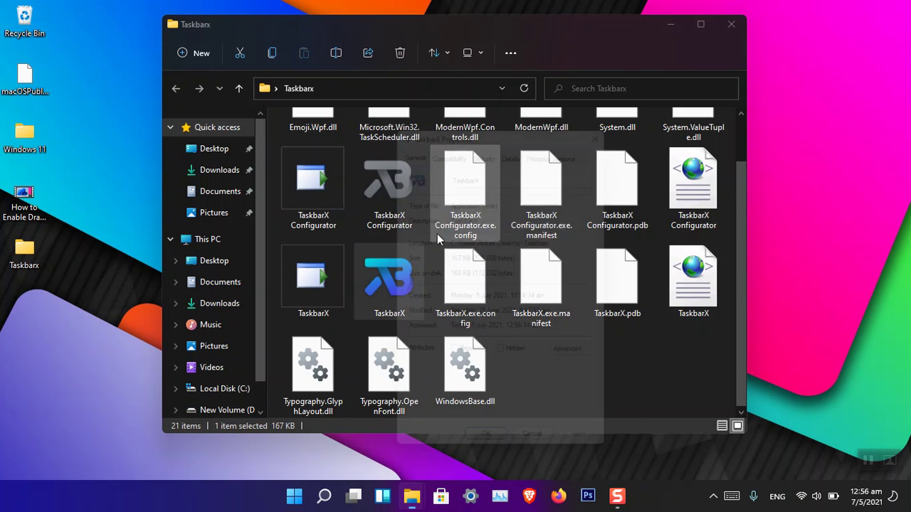
left_click_drag(482, 197, 508, 197)
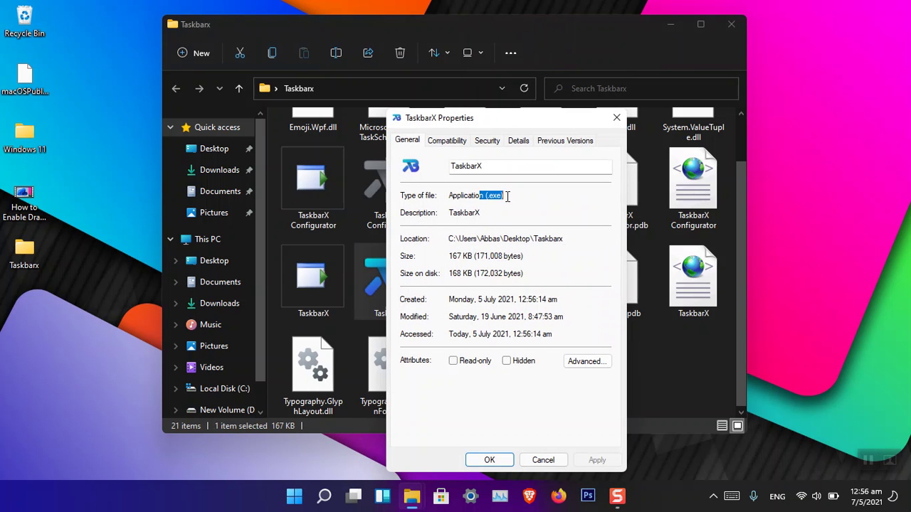
left_click(616, 117)
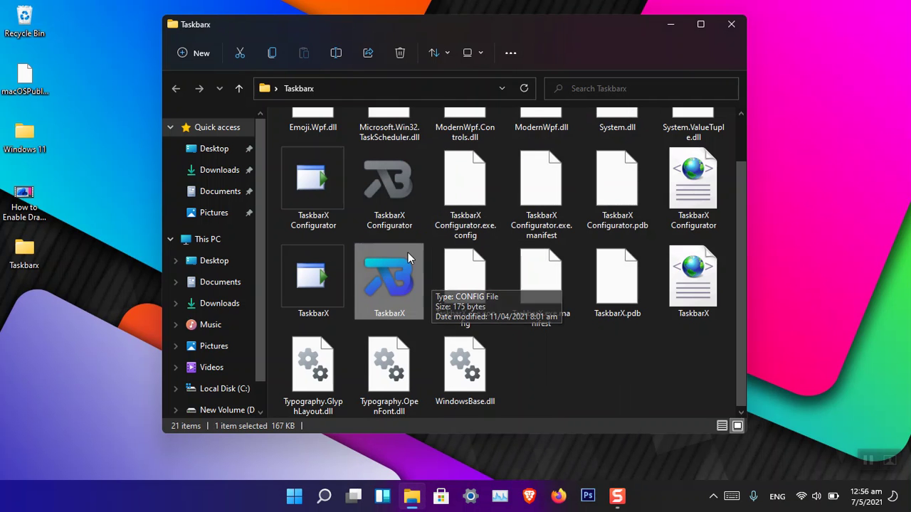
double_click(389, 189)
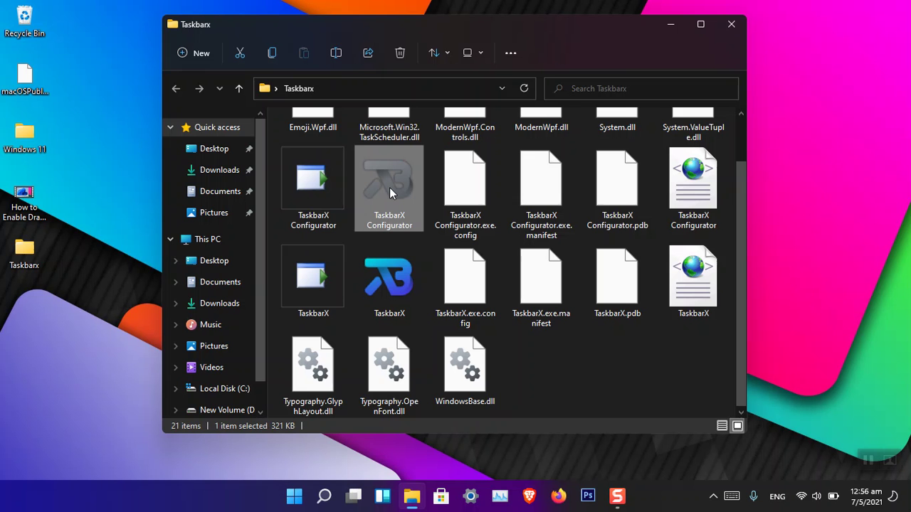
Step: In TaskbarX Configurator, choose the Transparent style under Style and apply it
double_click(389, 187)
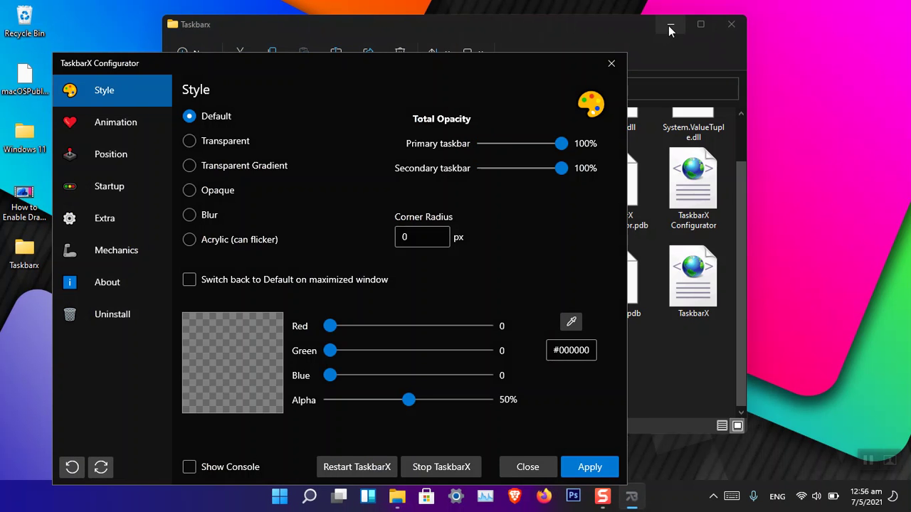
left_click(669, 26)
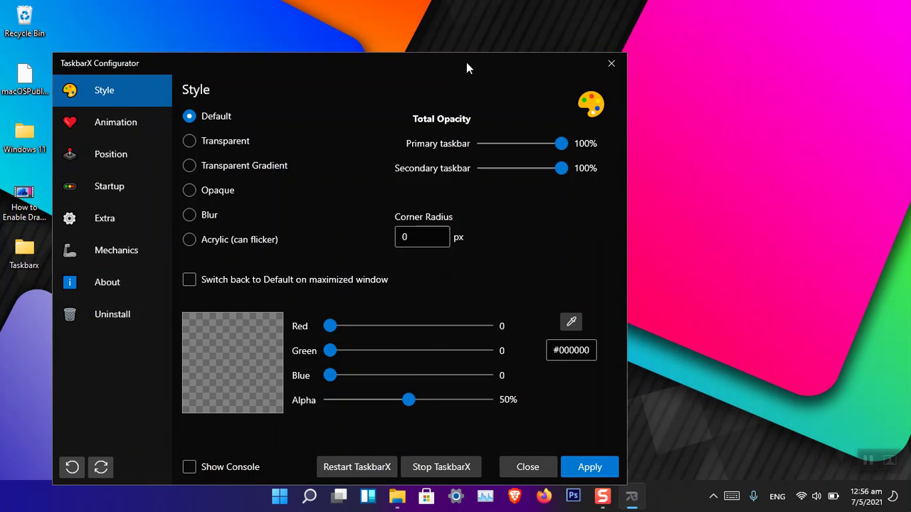
left_click_drag(466, 62, 616, 22)
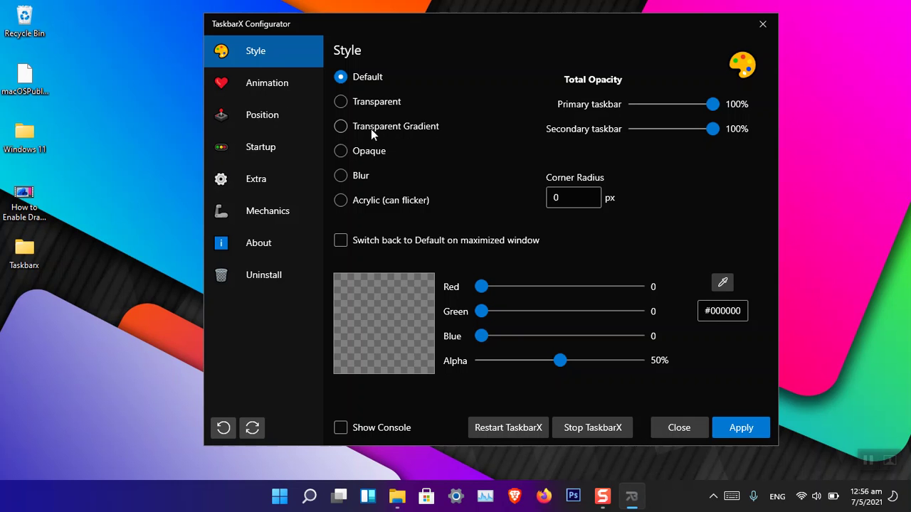
left_click(372, 102)
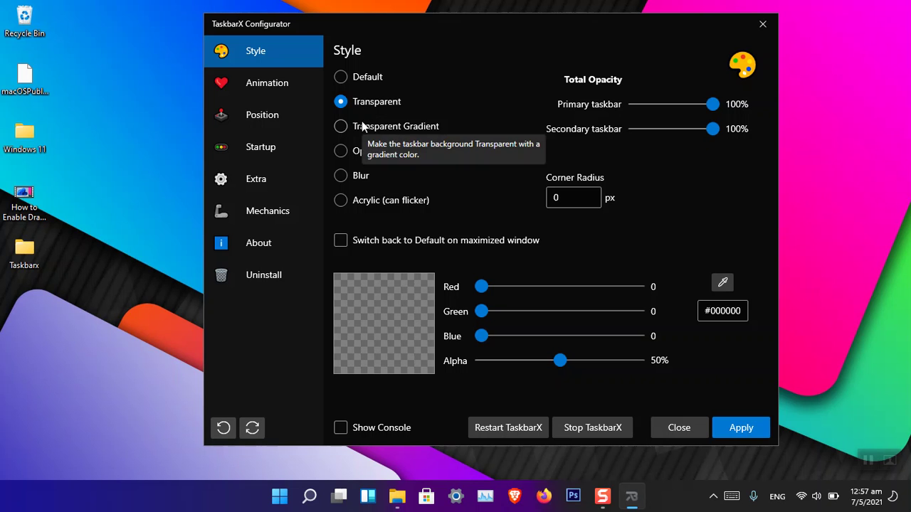
left_click(733, 429)
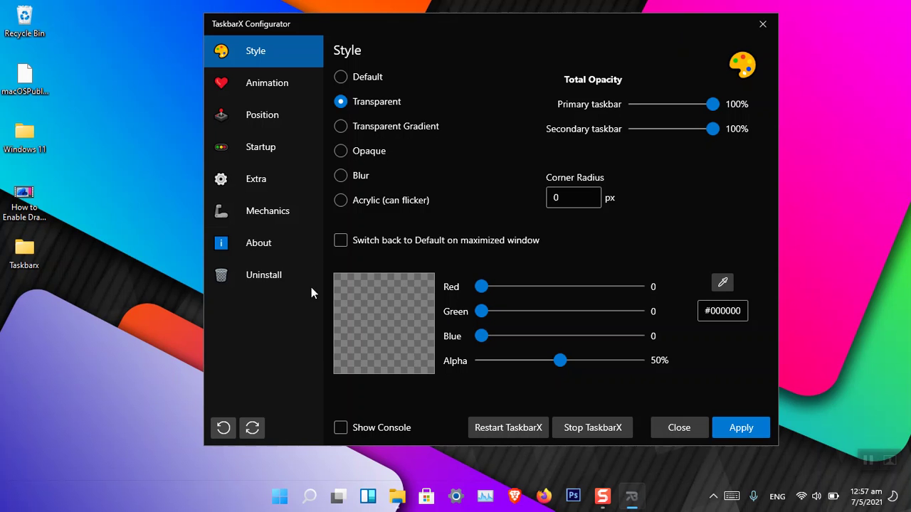
Step: View the Configurator's Startup page and check the taskbar by toggling the Start menu
left_click(262, 151)
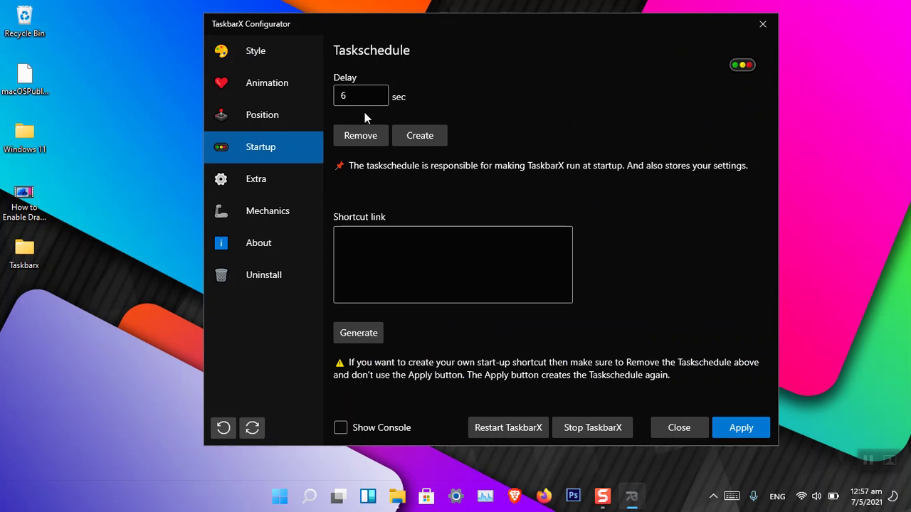
left_click(58, 466)
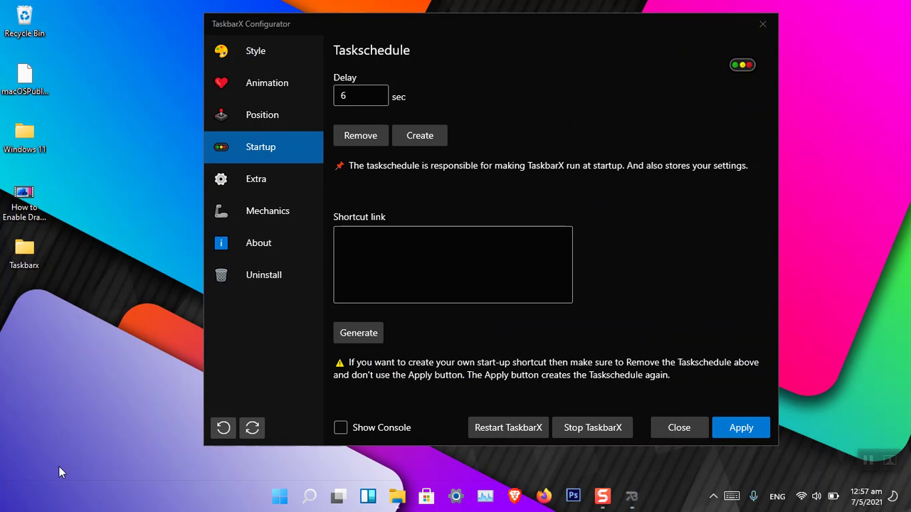
left_click(280, 498)
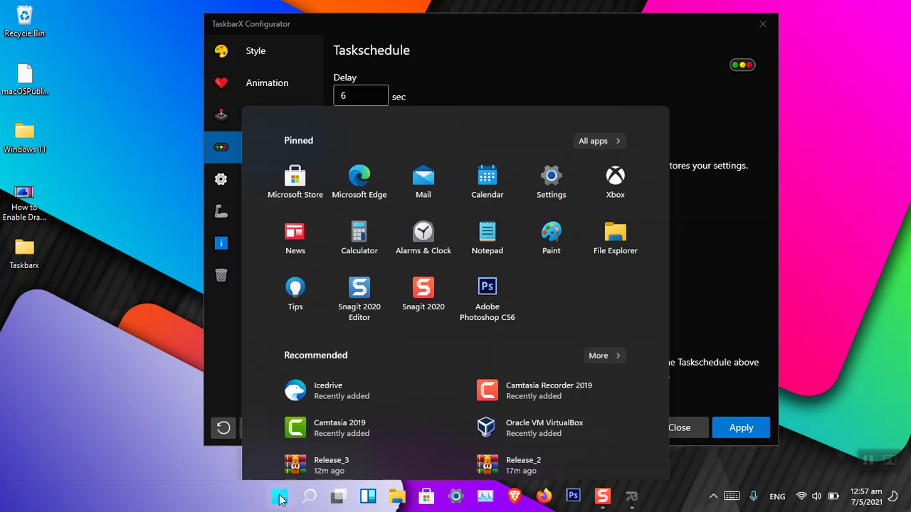
left_click(279, 498)
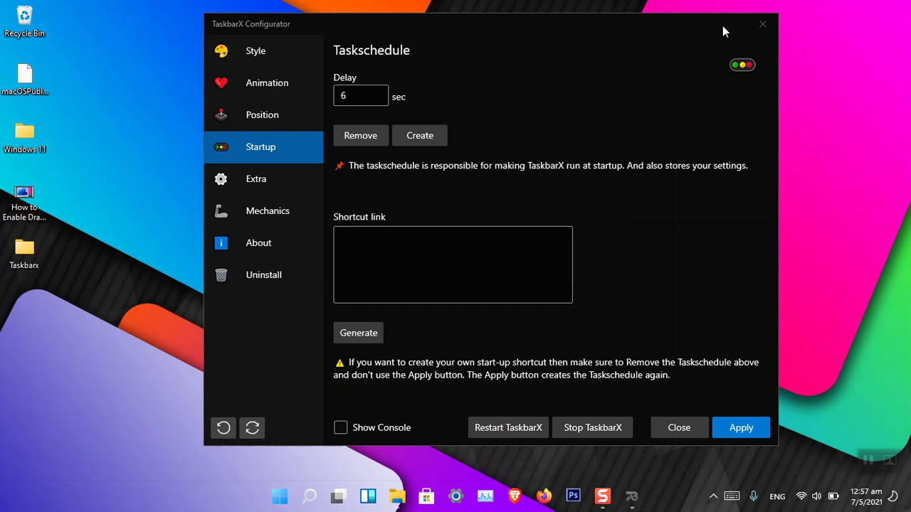
Step: Close TaskbarX Configurator and bring the Taskbarx folder window back from the taskbar
left_click(760, 25)
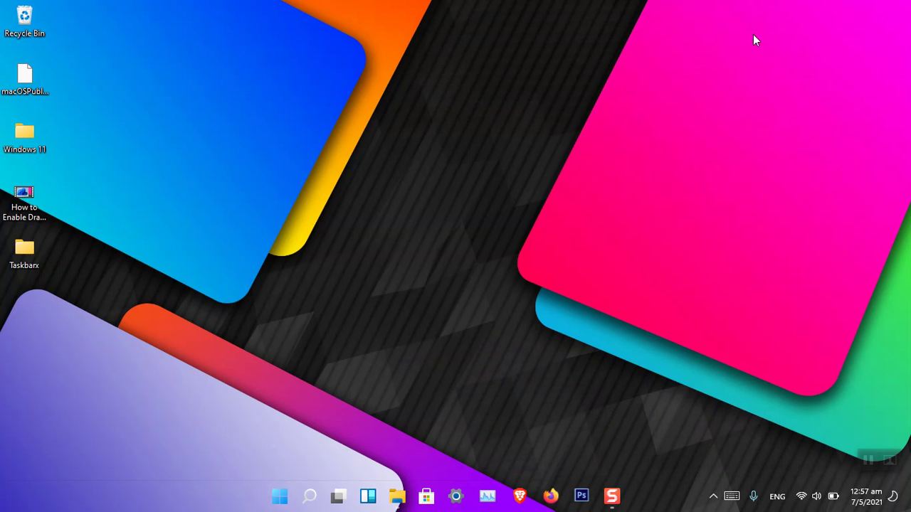
right_click(638, 164)
left_click(500, 213)
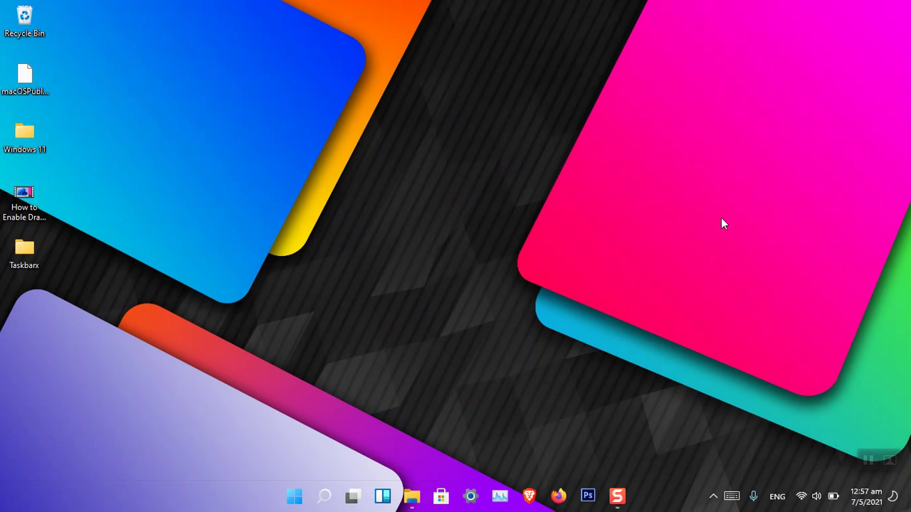
left_click(413, 496)
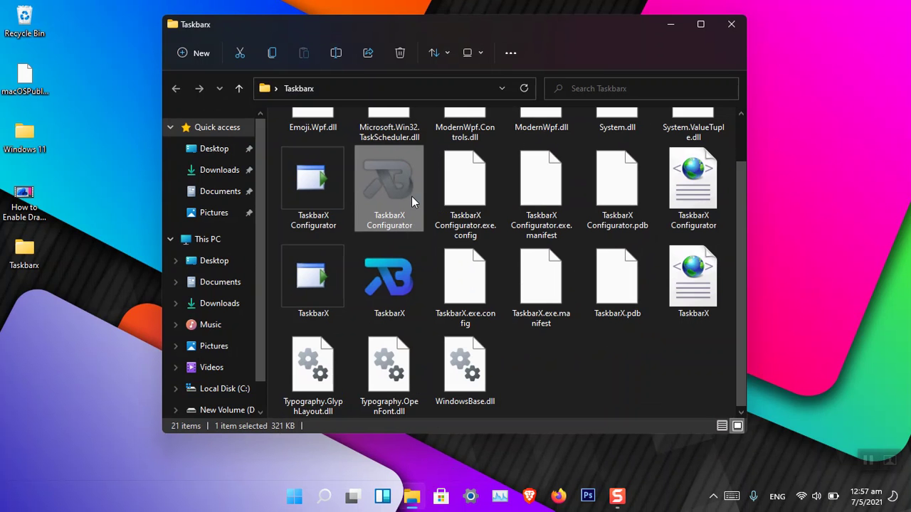
Step: Reopen the Configurator, run Uninstall confirming Yes and Ok, then close it and the Taskbarx folder
double_click(395, 197)
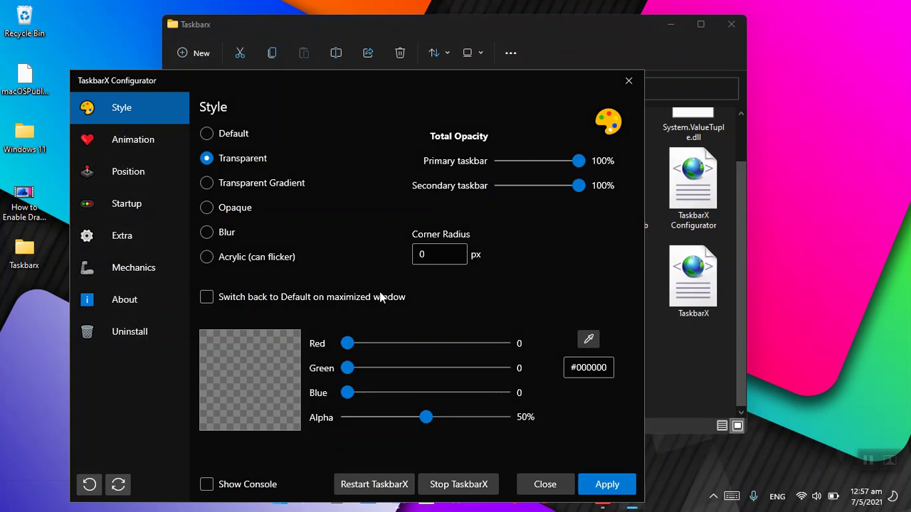
left_click_drag(403, 86, 466, 39)
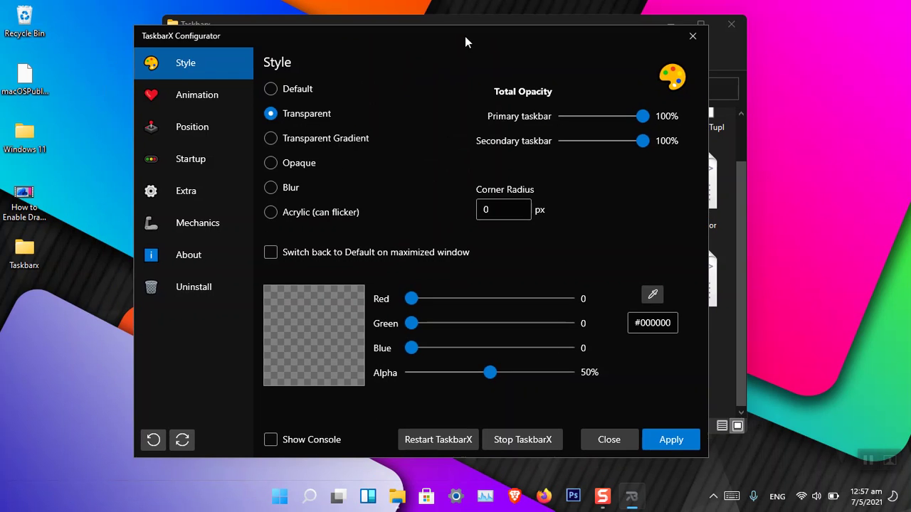
left_click(171, 287)
left_click(289, 122)
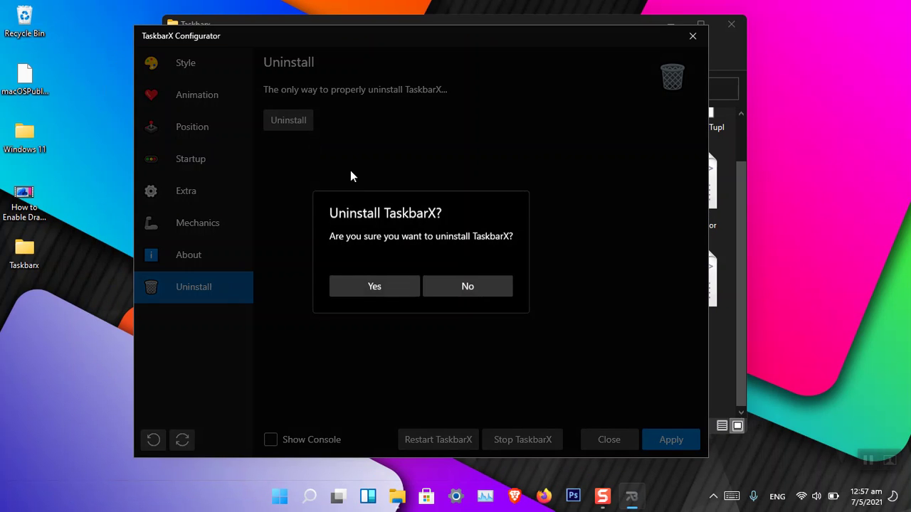
left_click(377, 288)
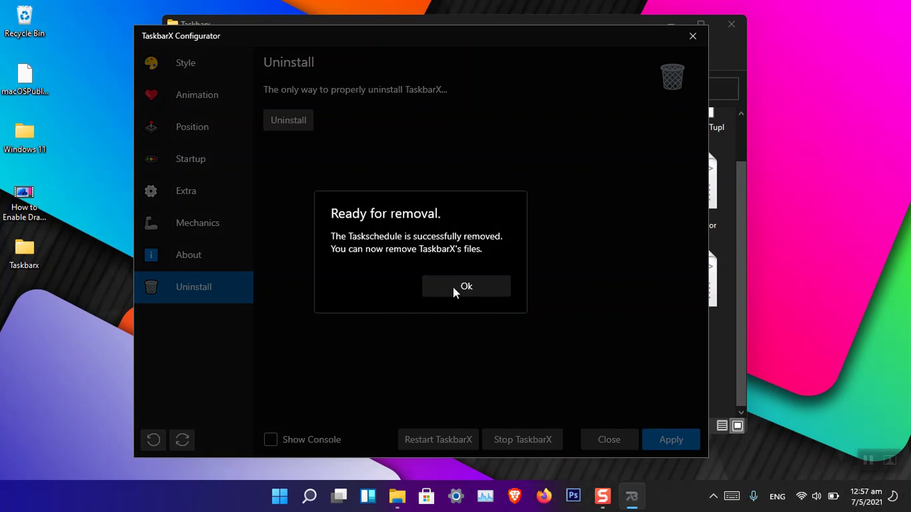
left_click(453, 287)
left_click(611, 436)
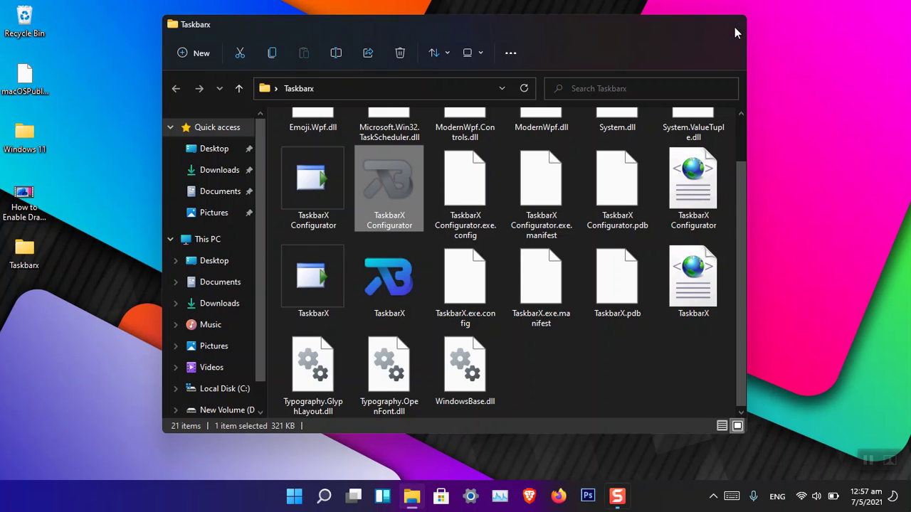
left_click(733, 26)
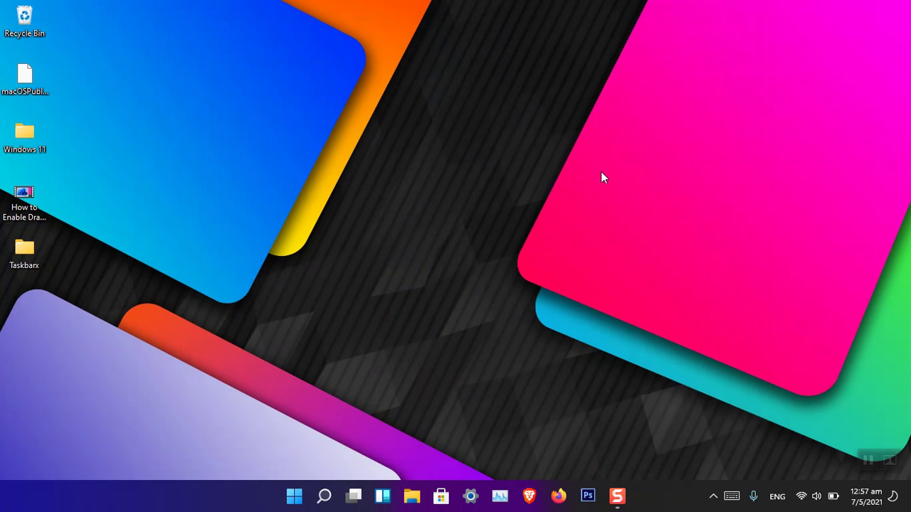